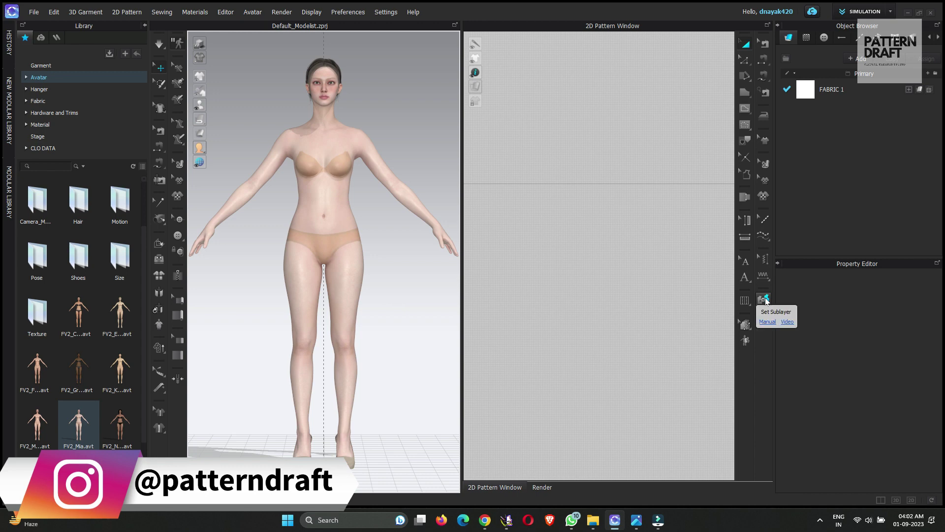
Pan and zoom the 2D pattern window so the avatar's torso silhouette fills the view, centred.
left_click(818, 294)
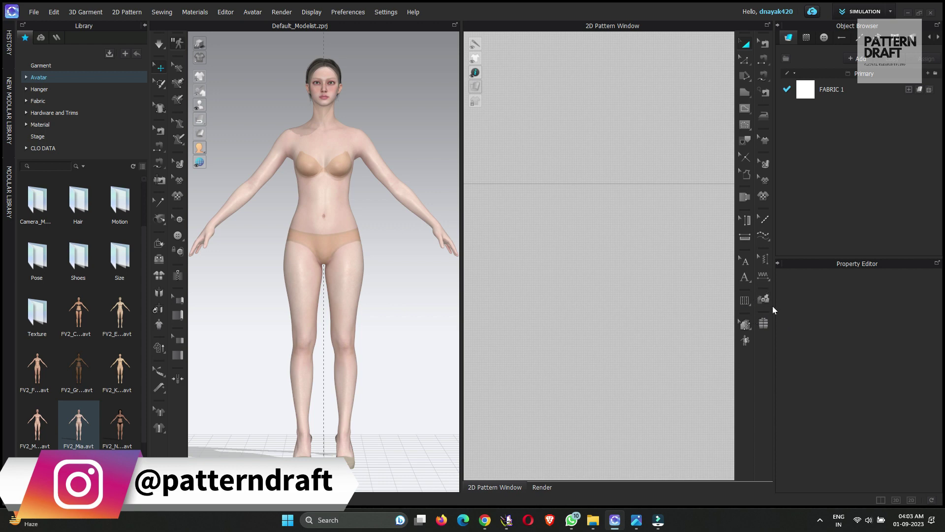
middle_click_drag(608, 236, 626, 303)
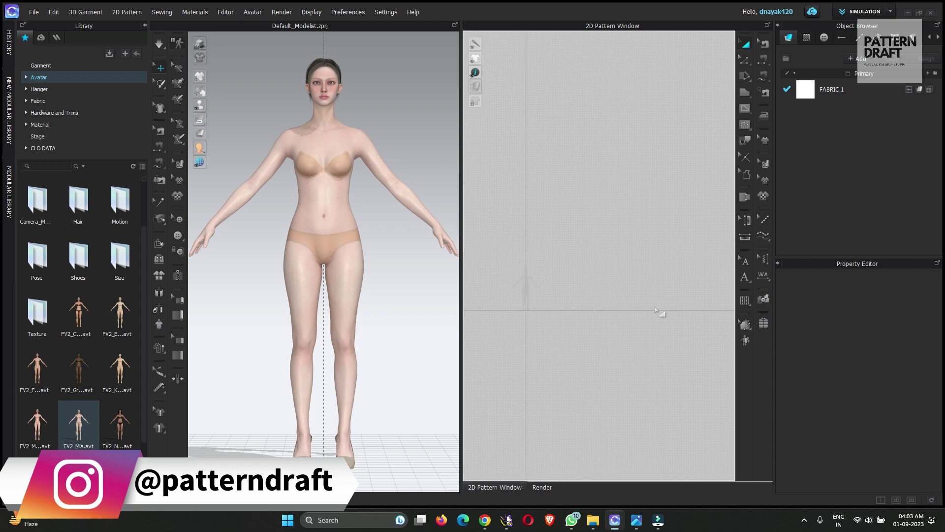
scroll(615, 291, "up", 3)
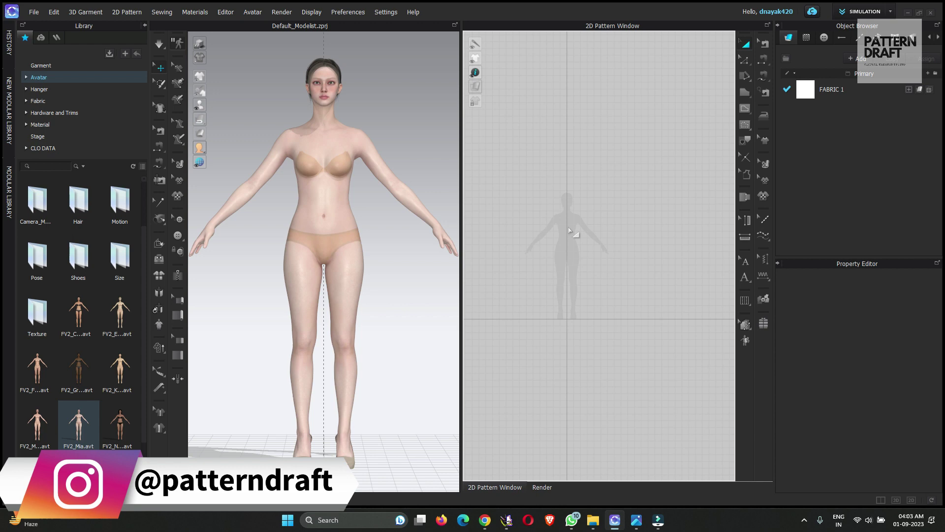
scroll(571, 234, "up", 1)
scroll(582, 249, "up", 1)
scroll(582, 251, "up", 1)
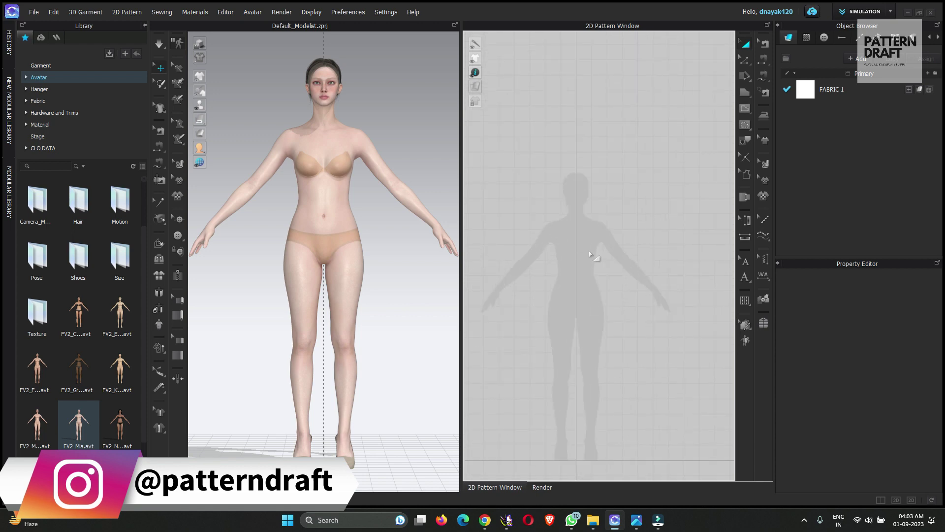
middle_click_drag(582, 268, 572, 234)
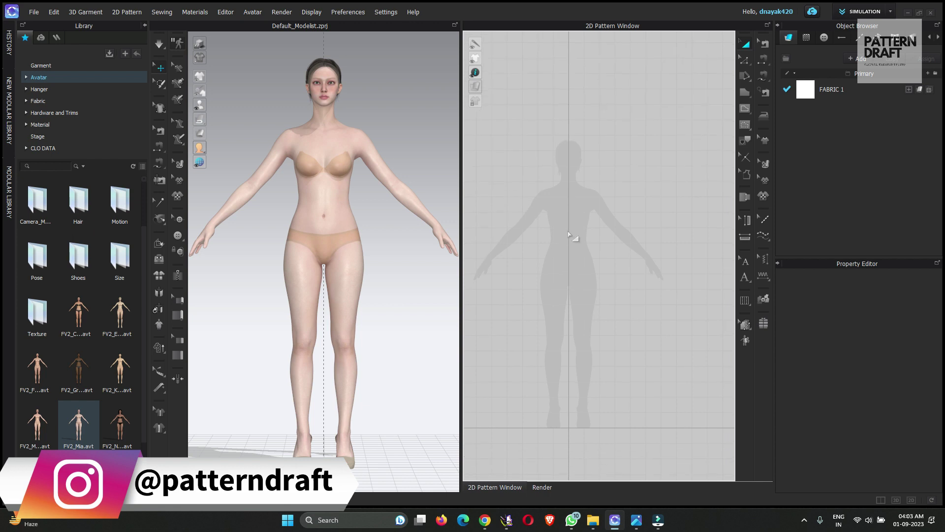
scroll(571, 202, "up", 1)
scroll(586, 190, "up", 1)
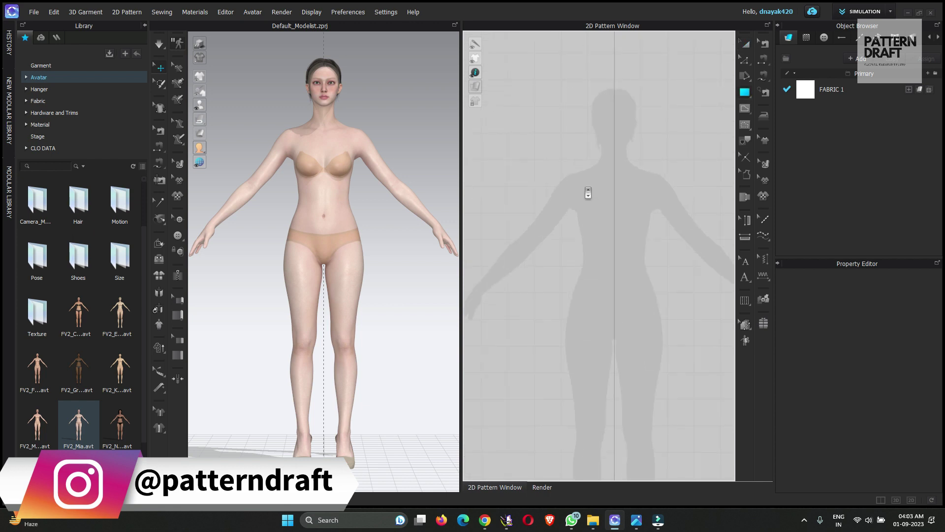
scroll(567, 167, "up", 1)
scroll(589, 165, "up", 1)
middle_click_drag(595, 217, 583, 206)
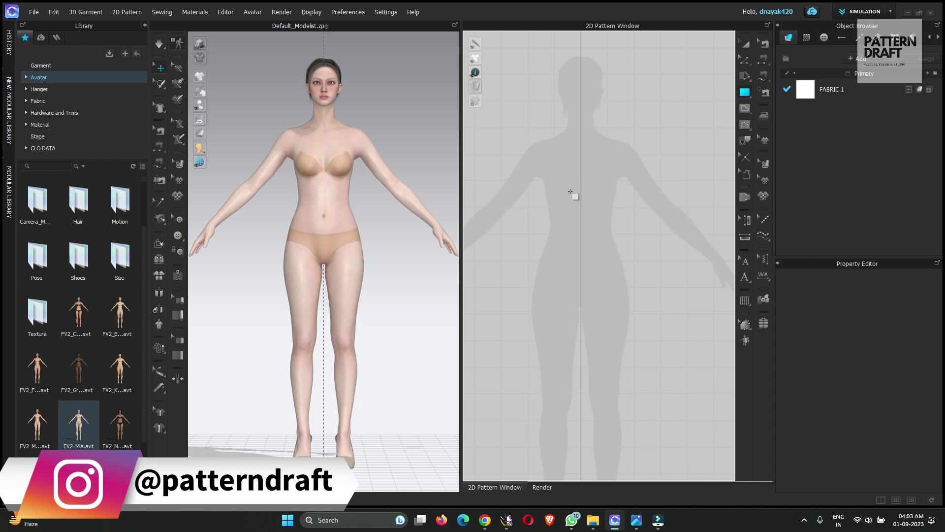
Draw a rectangular panel over the left half of the avatar's torso silhouette.
middle_click_drag(566, 179, 569, 177)
left_click_drag(548, 150, 604, 262)
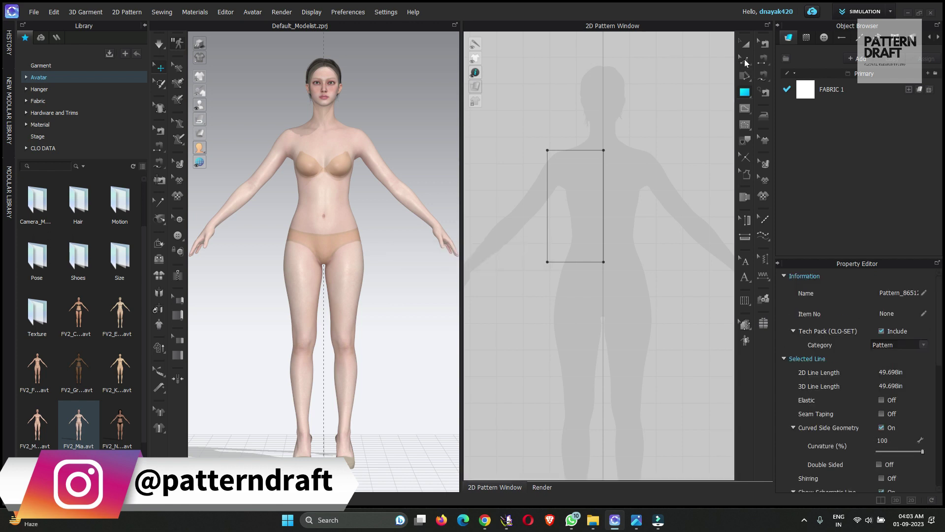
left_click(745, 63)
scroll(615, 227, "up", 2)
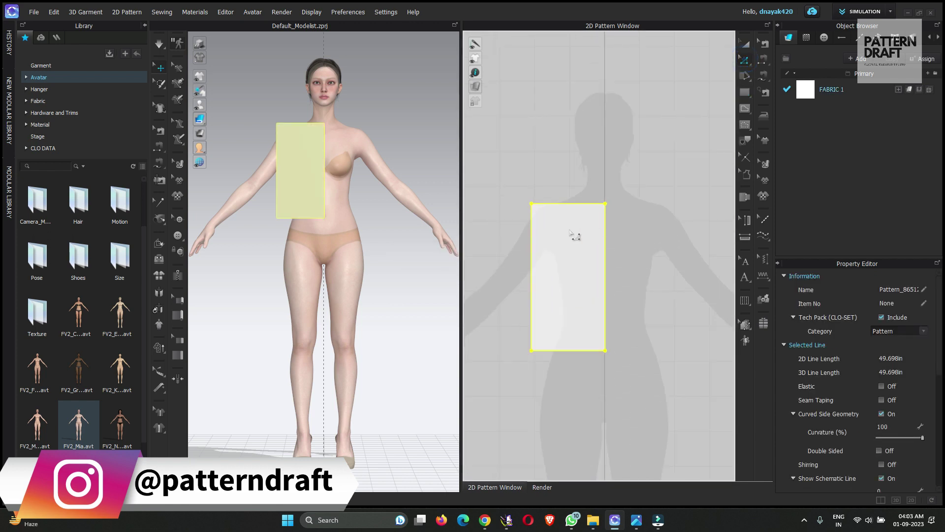
Lower the panel's top corners and pull its left edge in to the centre line.
left_click(521, 184)
left_click_drag(531, 203, 544, 247)
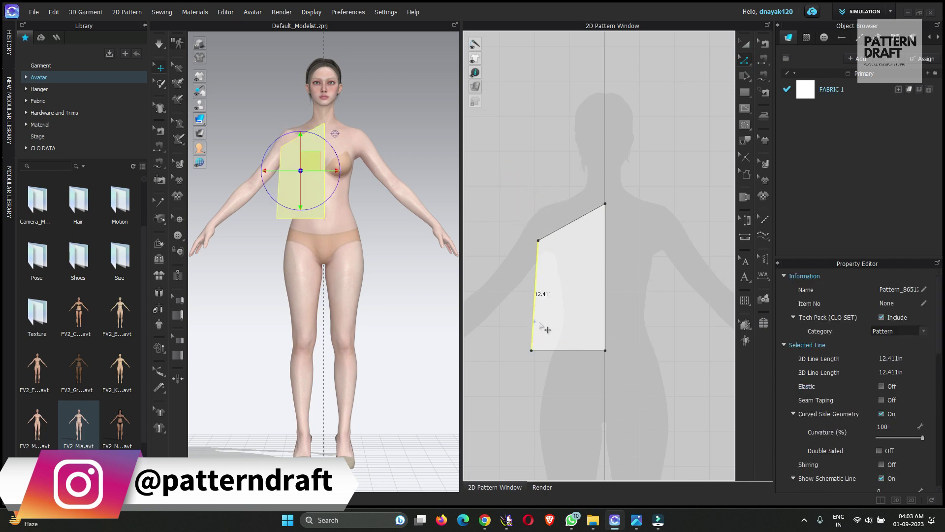
left_click_drag(536, 322, 561, 319)
left_click(557, 183)
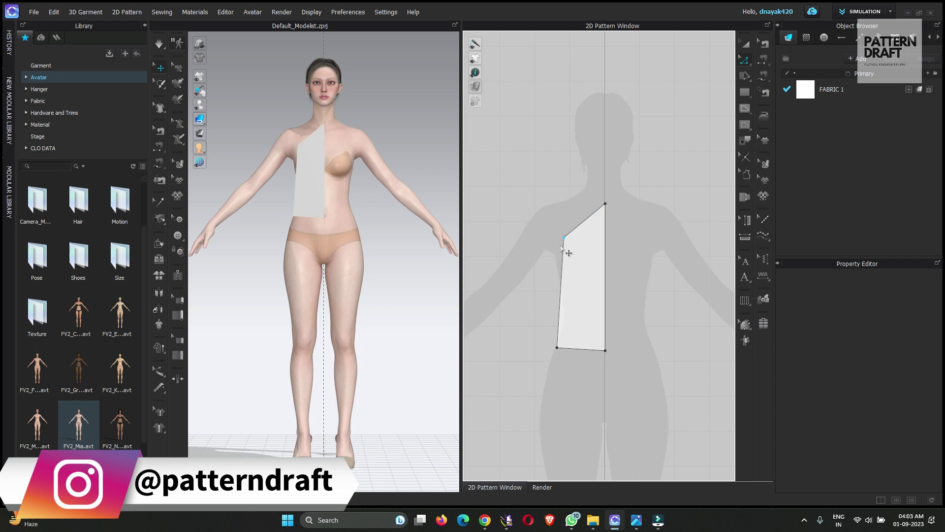
left_click_drag(564, 237, 557, 249)
left_click(603, 203)
left_click_drag(613, 228, 612, 229)
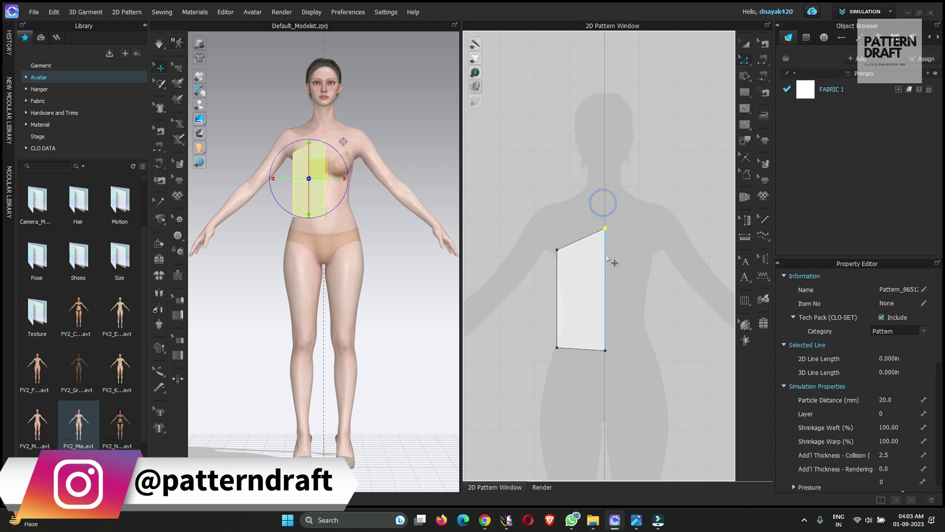
right_click(606, 256)
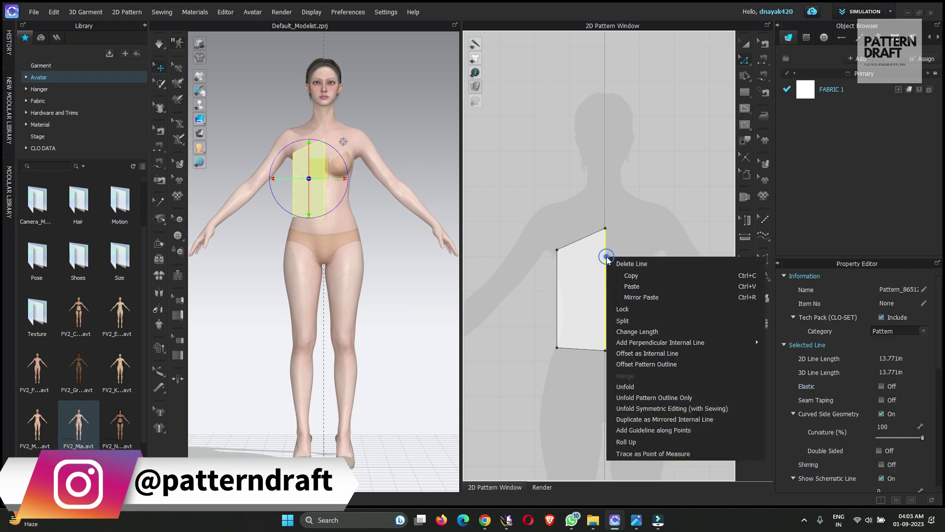
Unfold the half panel into a full bodice and duplicate it as a back panel without the top peak.
left_click(655, 408)
key("a")
scroll(566, 268, "down", 2)
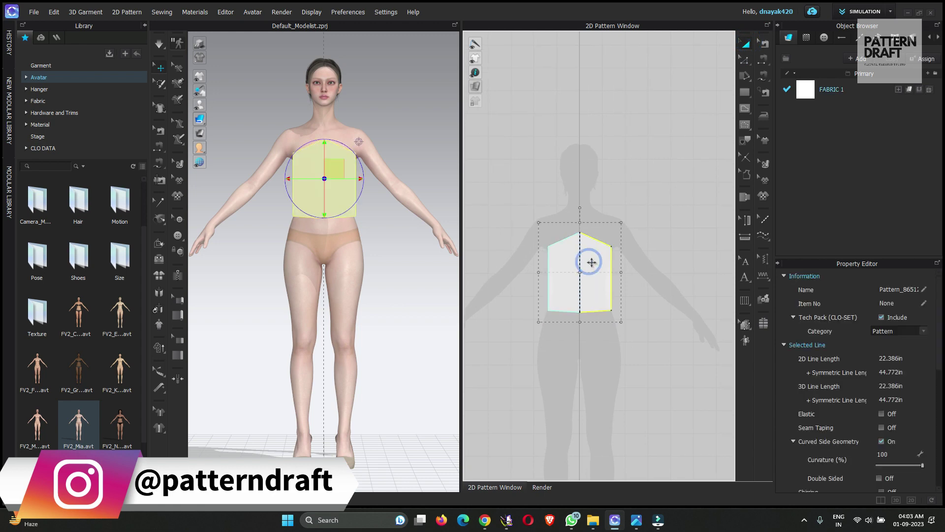
key("ctrl+c")
key("ctrl+v")
left_click(652, 202)
key("z")
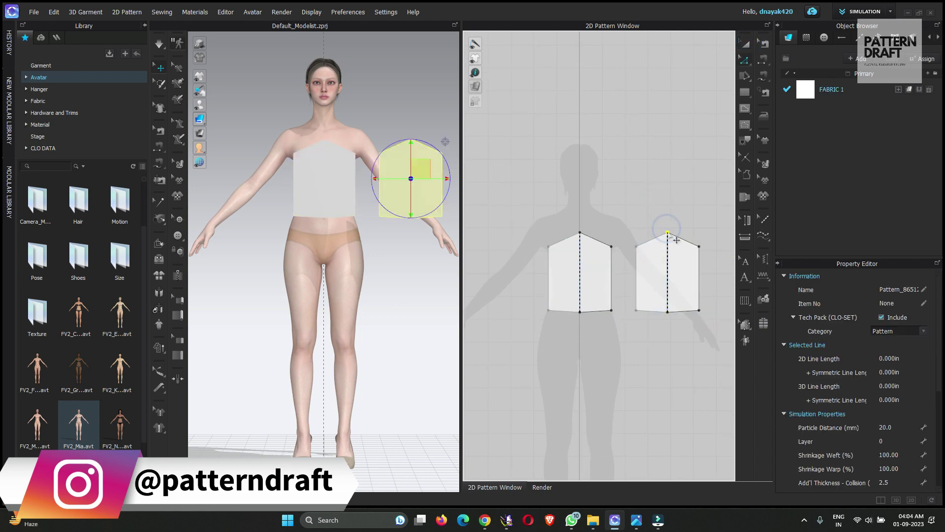
key("Delete")
Sew the front and back side edges together and simulate the top onto the avatar.
left_click(676, 259)
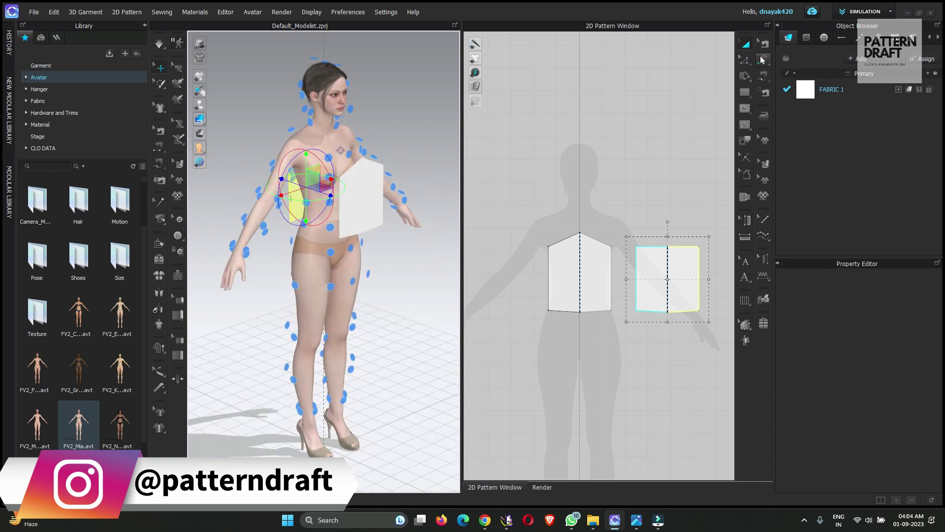
key("n")
left_click(636, 276)
key("space")
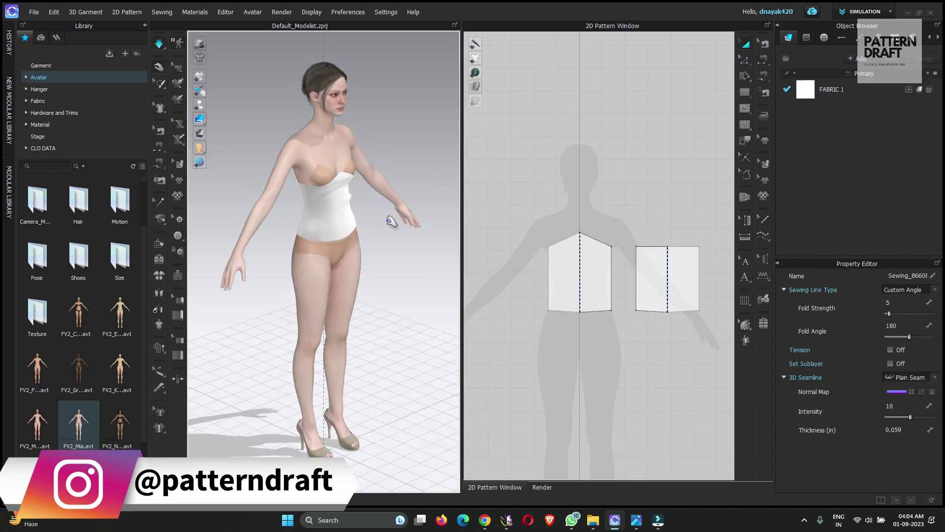
scroll(325, 172, "up", 3)
Tug the top's upper edge to settle it and orbit to check front and back.
left_click(332, 156)
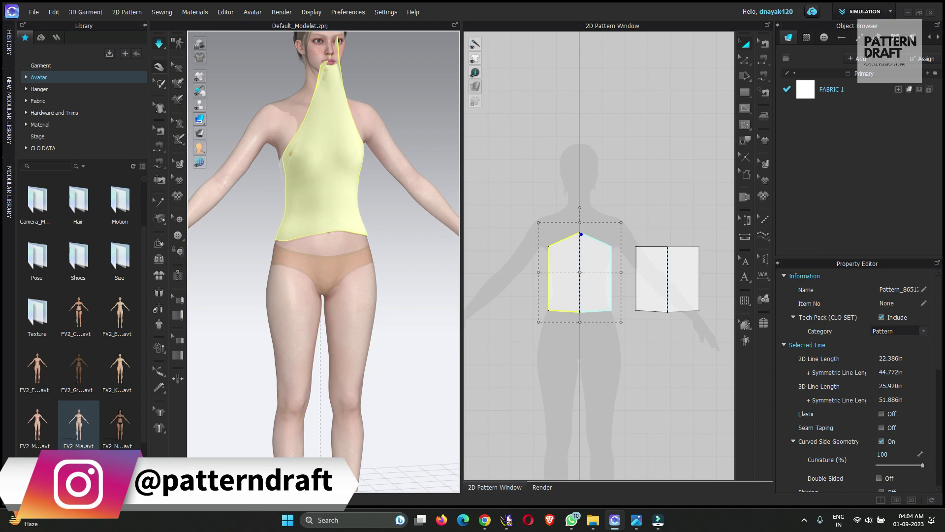
mouse_move(281, 146)
left_mouse_down()
mouse_move(279, 63)
mouse_move(363, 158)
left_mouse_up()
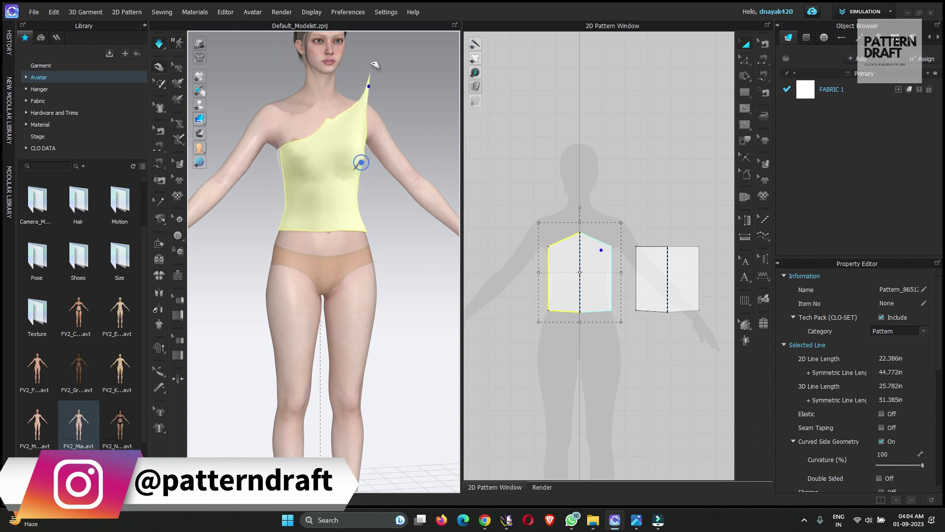
mouse_move(280, 158)
right_mouse_down()
mouse_move(406, 154)
mouse_move(401, 164)
right_mouse_up()
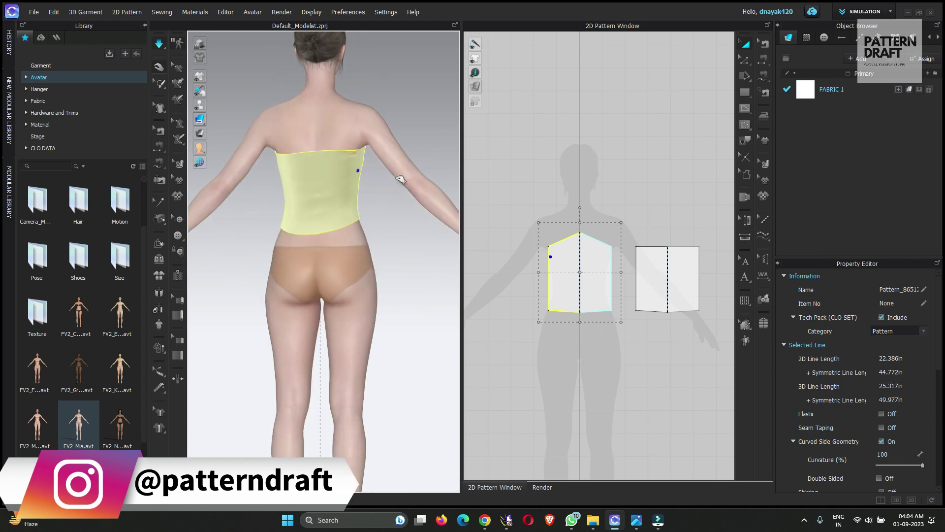
left_click(338, 200)
right_click_drag(337, 200, 396, 204)
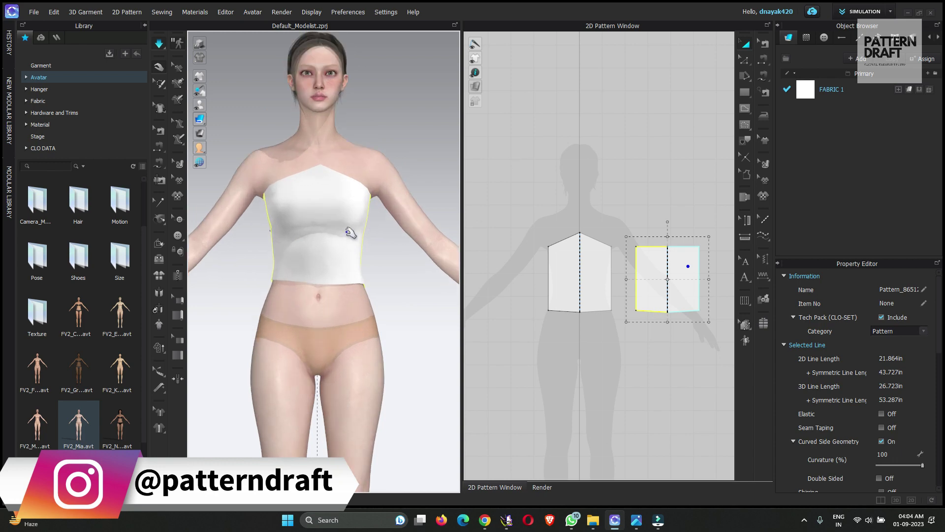
Switch the 3D view to a plain white shaded look, tug the bodice into place, and deselect.
left_click(216, 148)
scroll(310, 253, "up", 3)
left_click(206, 132)
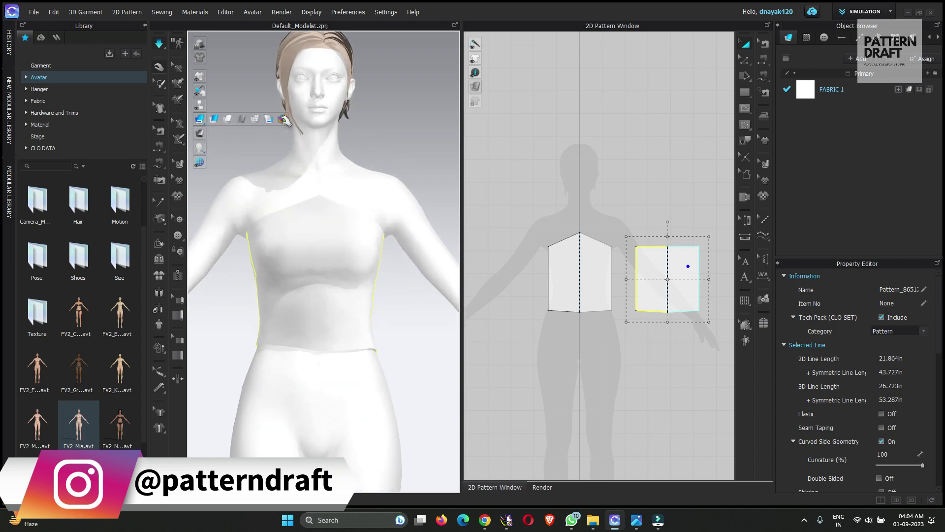
left_click(345, 125)
left_click_drag(345, 125, 338, 176)
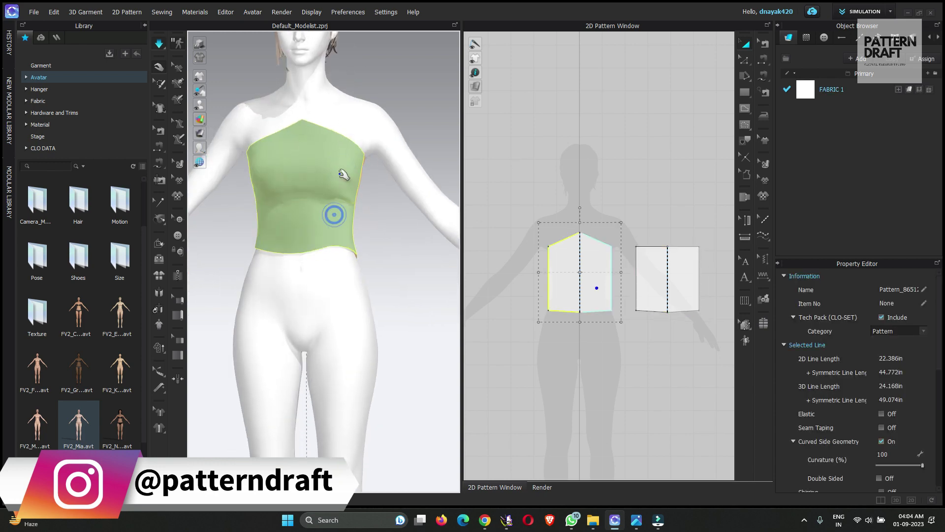
left_click(261, 248)
left_click(374, 232)
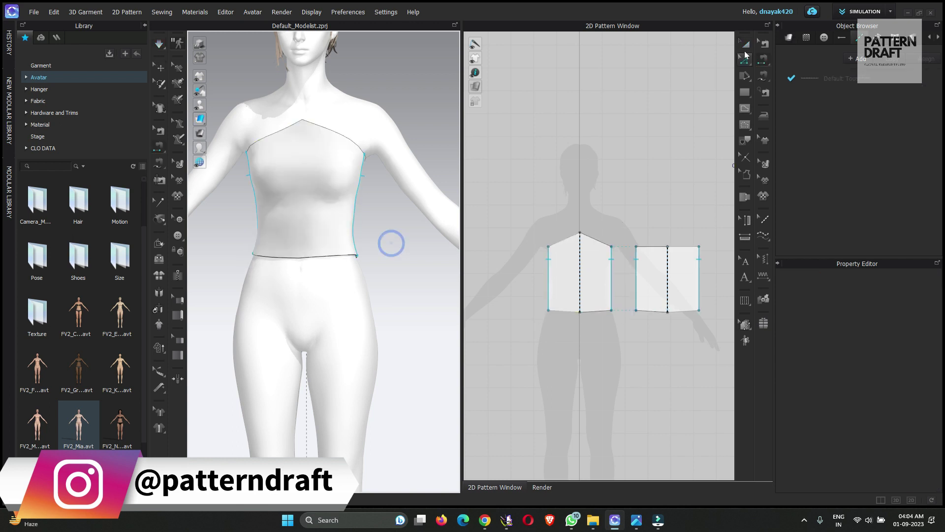
scroll(625, 296, "up", 2)
scroll(620, 277, "up", 2)
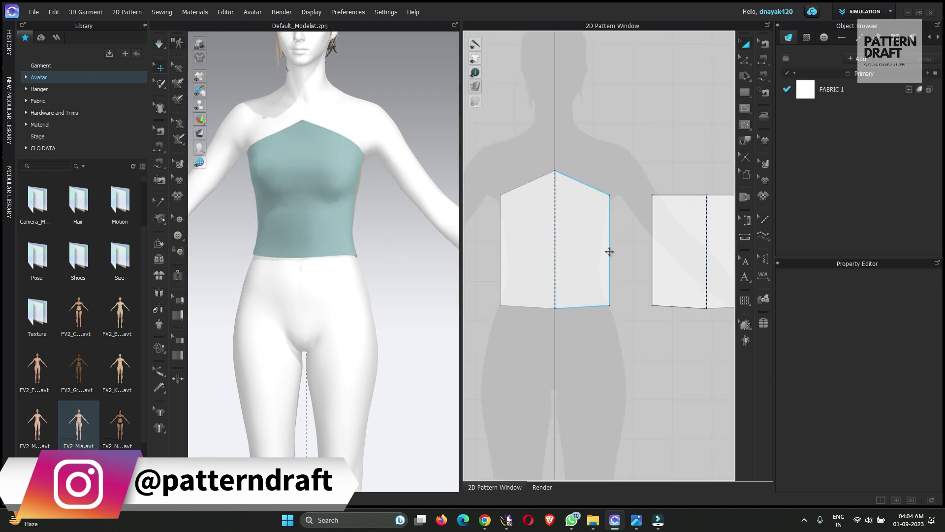
Offset the front pattern's hem as evenly spaced internal lines 2.197 in apart.
right_click(581, 307)
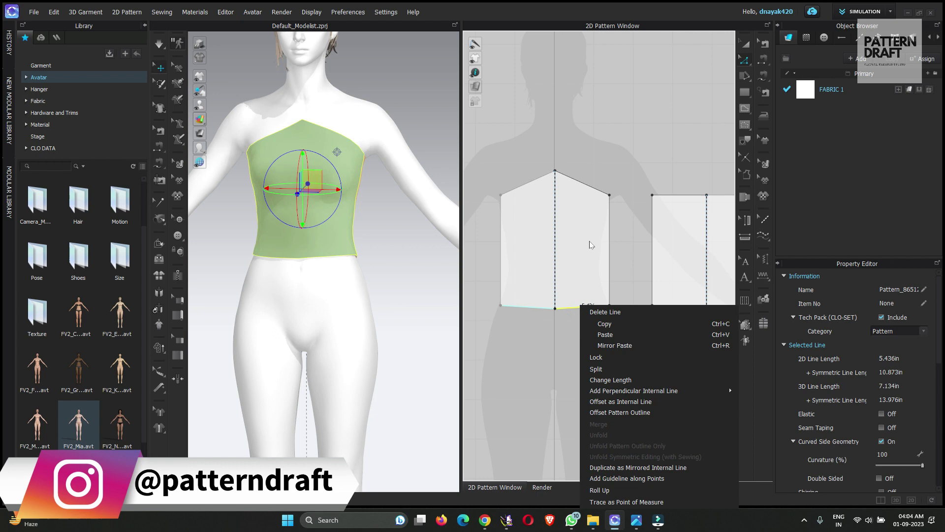
left_click(591, 185)
right_click(587, 184)
left_click(569, 325)
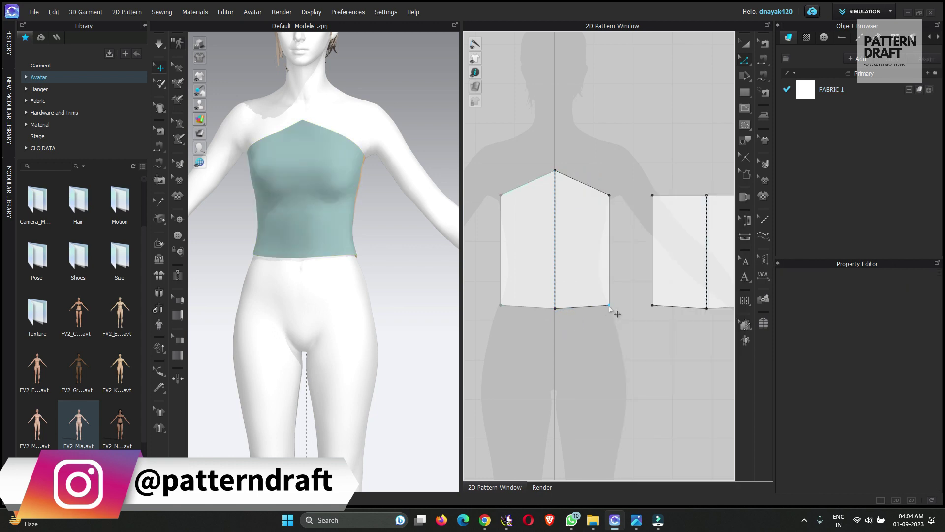
left_click(609, 308)
right_click(589, 308)
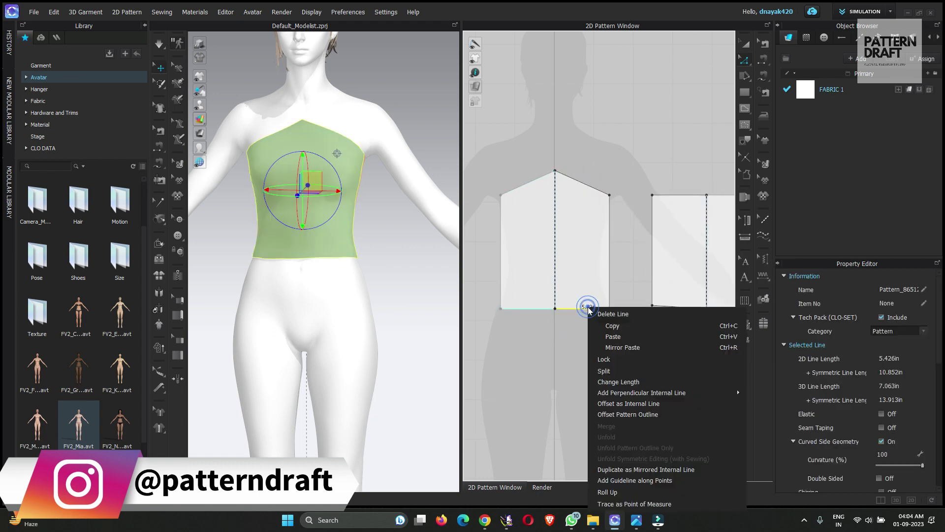
left_click(649, 399)
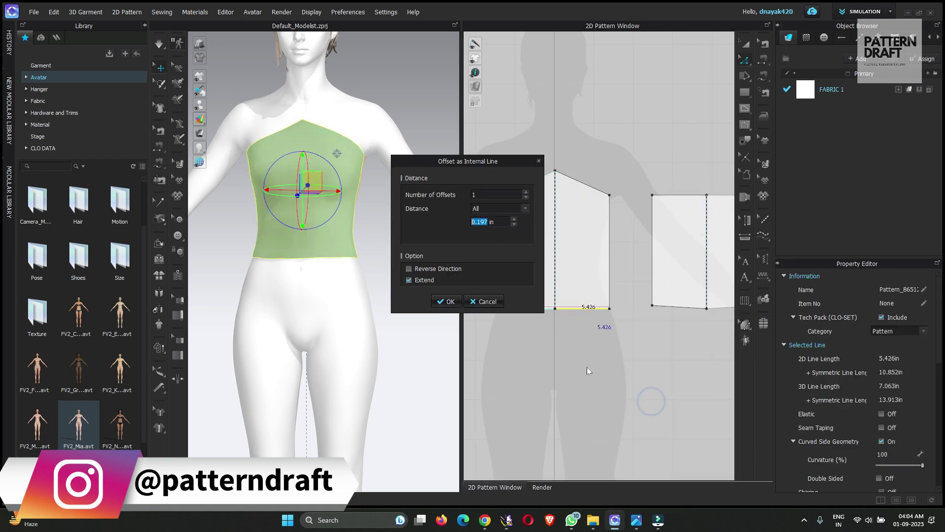
left_click(526, 192)
left_click(525, 192)
left_click(526, 192)
left_click(514, 219)
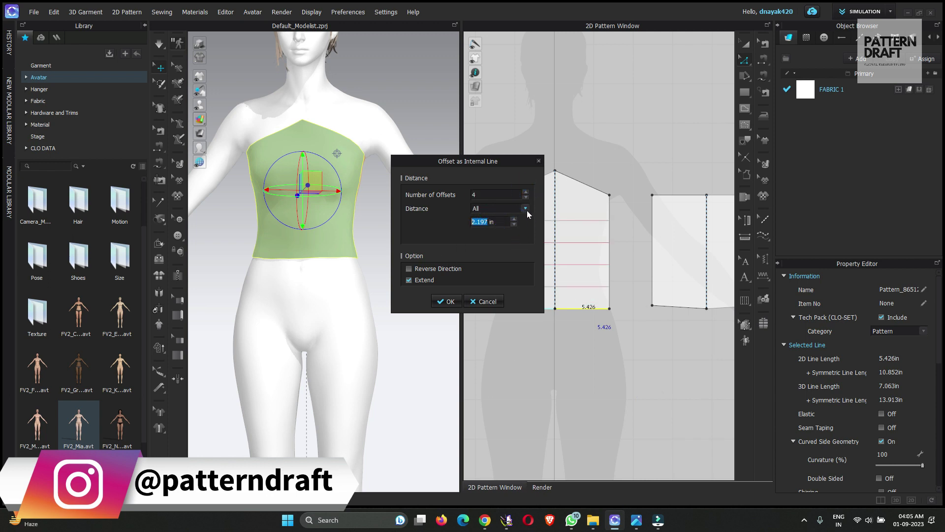
left_click(448, 302)
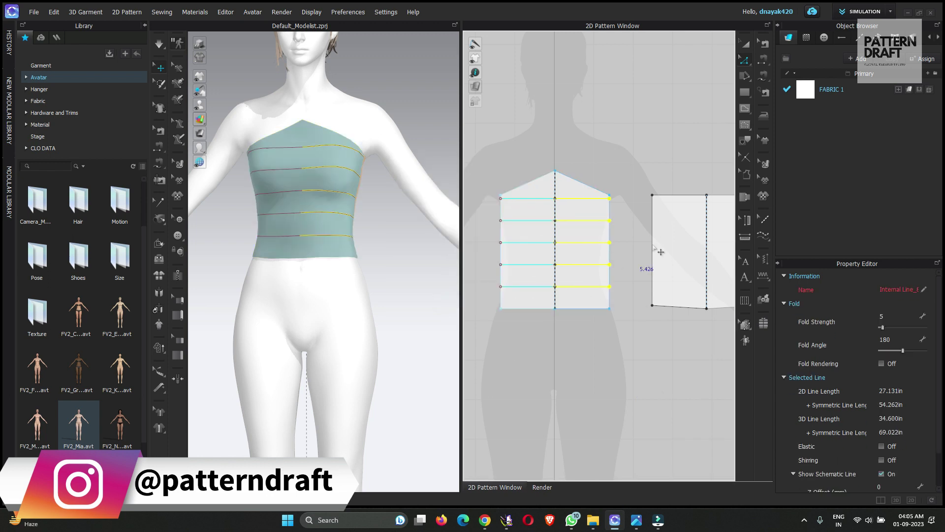
Offset the back pattern's hem into five internal lines at the same 2.197 in spacing.
right_click(669, 305)
left_click(641, 320)
left_click_drag(652, 306, 652, 308)
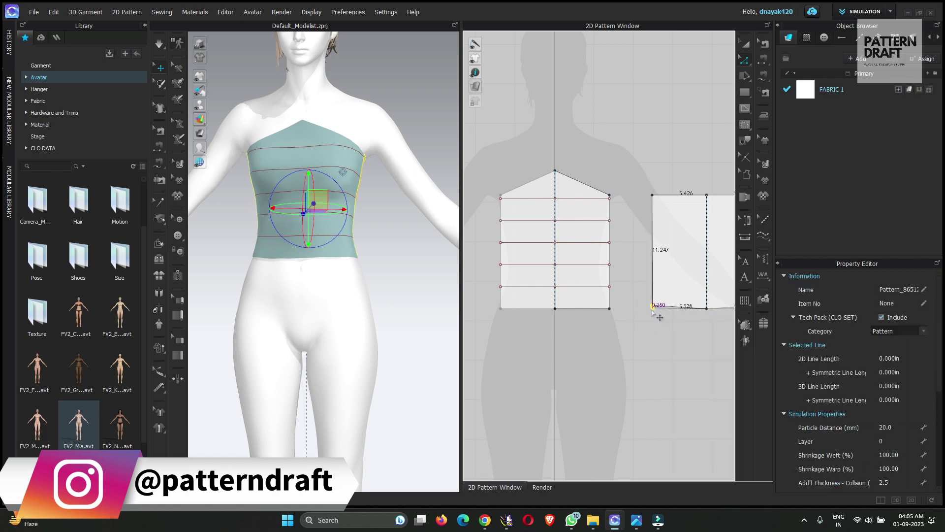
scroll(653, 307, "up", 5)
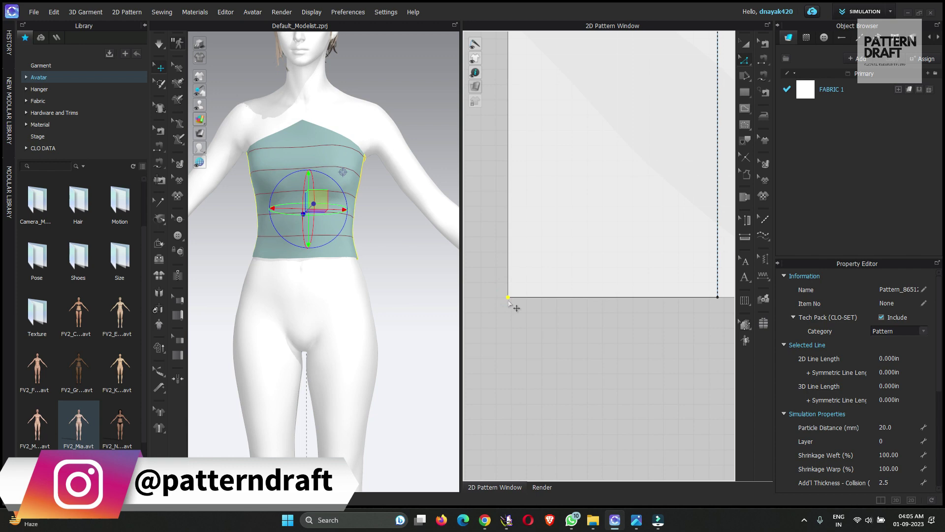
scroll(510, 297, "down", 4)
right_click(550, 304)
left_click(635, 394)
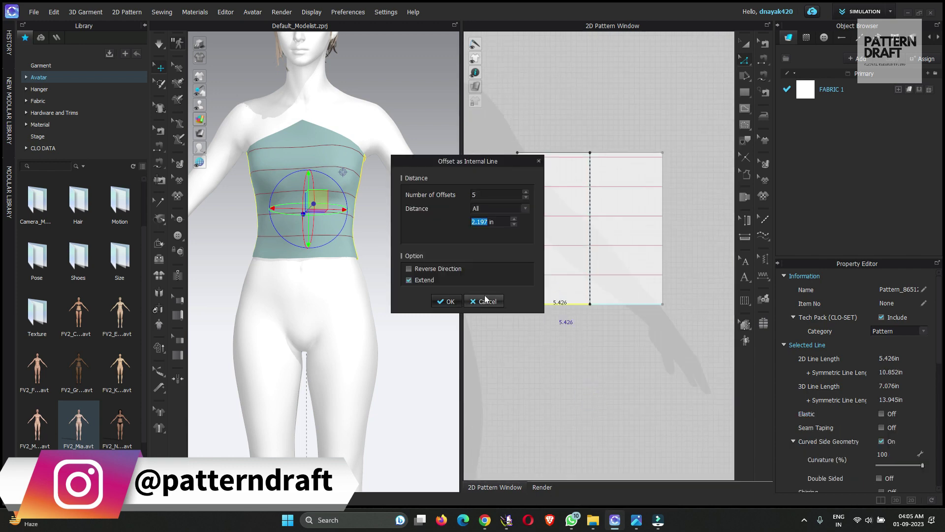
left_click(448, 299)
scroll(589, 252, "down", 3)
scroll(517, 175, "down", 2)
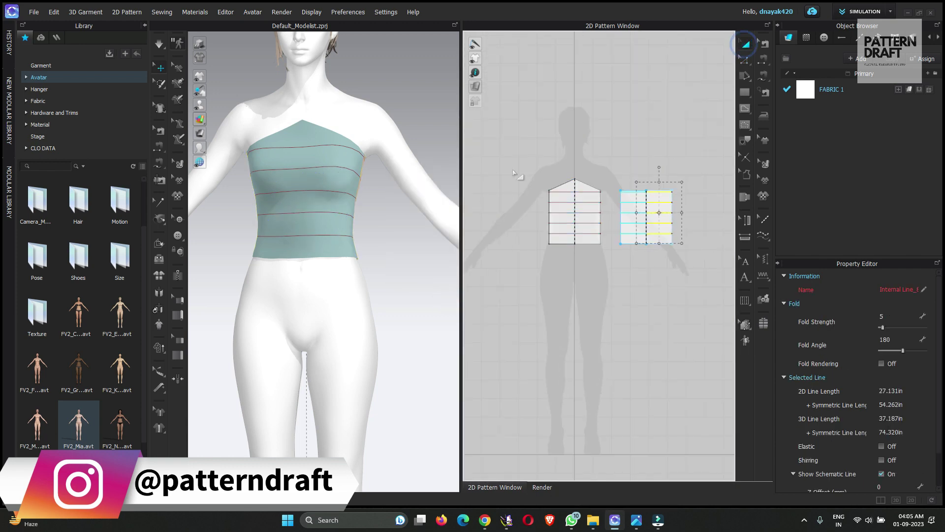
Clone the front and back patterns as an Over layer, placing the copies below the originals.
left_click(526, 161)
left_click(586, 232)
right_click(593, 236)
left_click(629, 229)
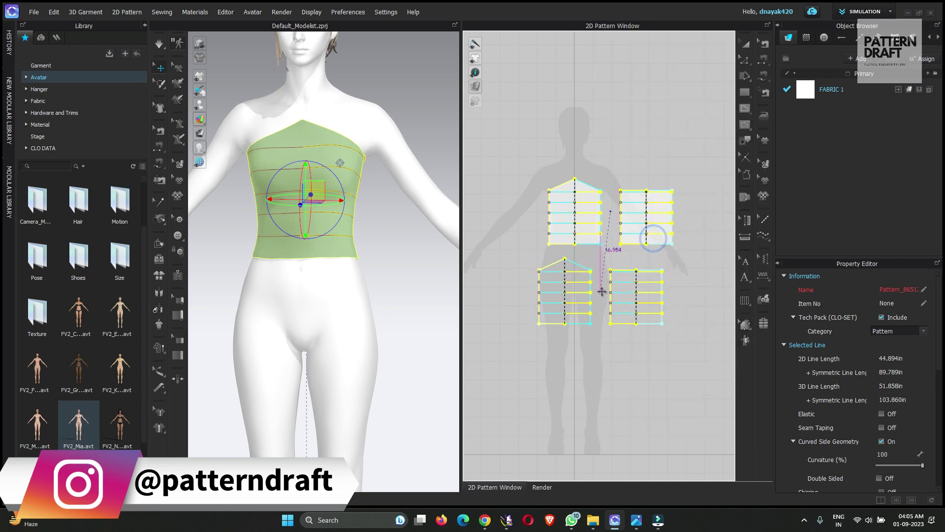
left_click(657, 141)
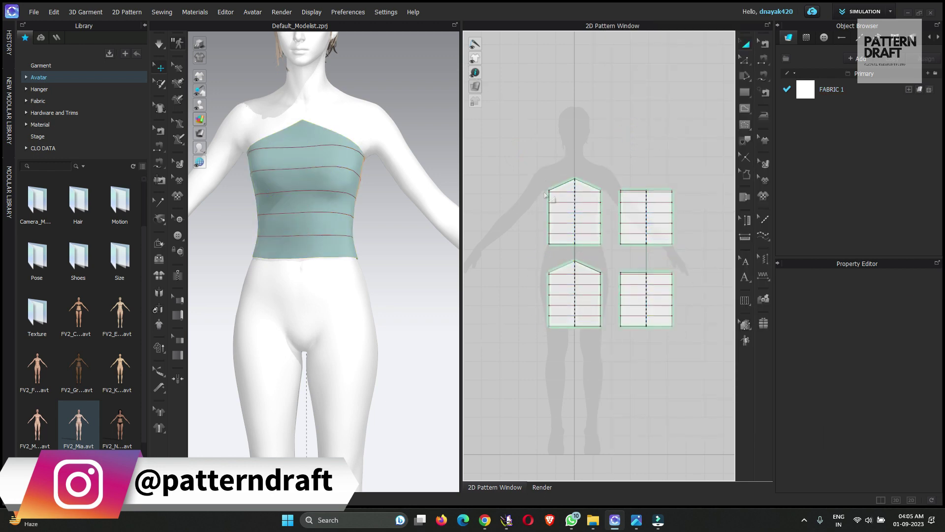
left_click_drag(531, 257, 689, 373)
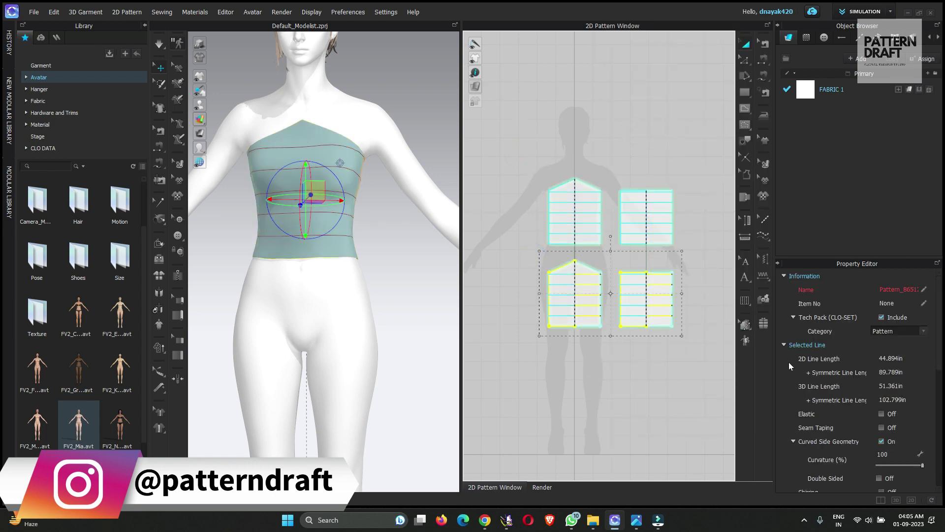
left_click_drag(518, 146, 720, 259)
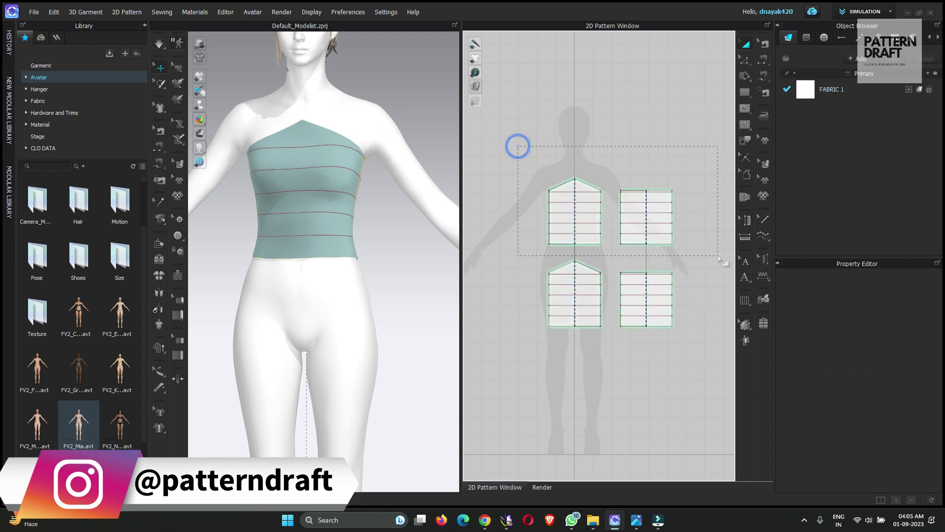
left_click(507, 129)
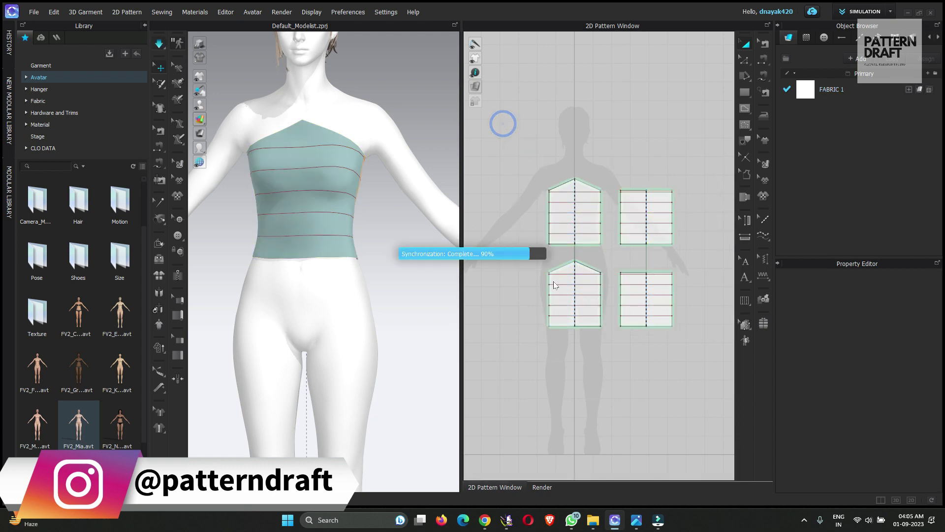
mouse_move(312, 185)
right_mouse_down()
mouse_move(401, 182)
mouse_move(302, 185)
right_mouse_up()
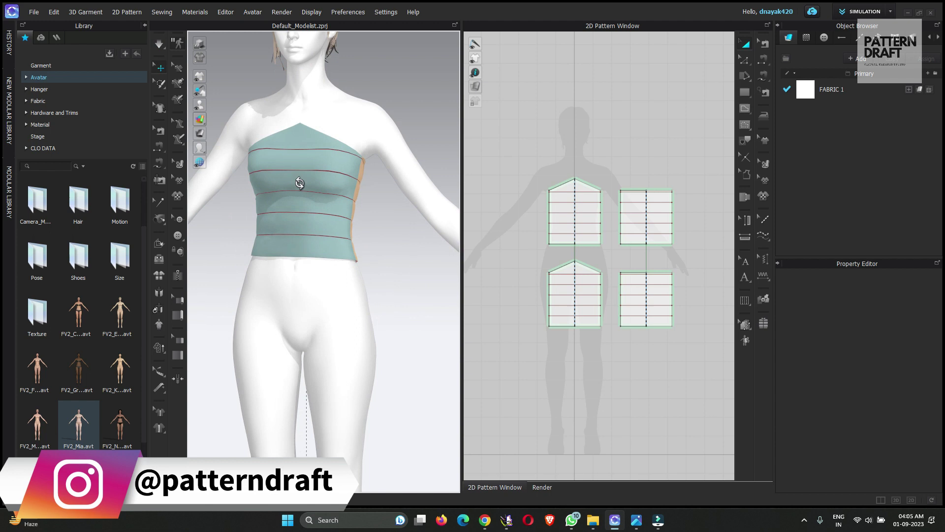
Add a red FABRIC 2 and apply it to the two lower cloned pattern pieces.
left_click(847, 88)
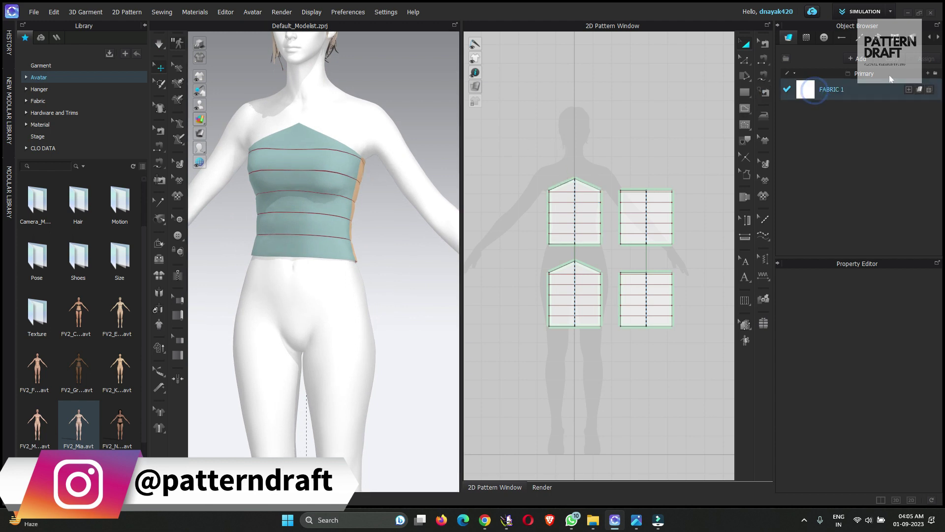
left_click(860, 58)
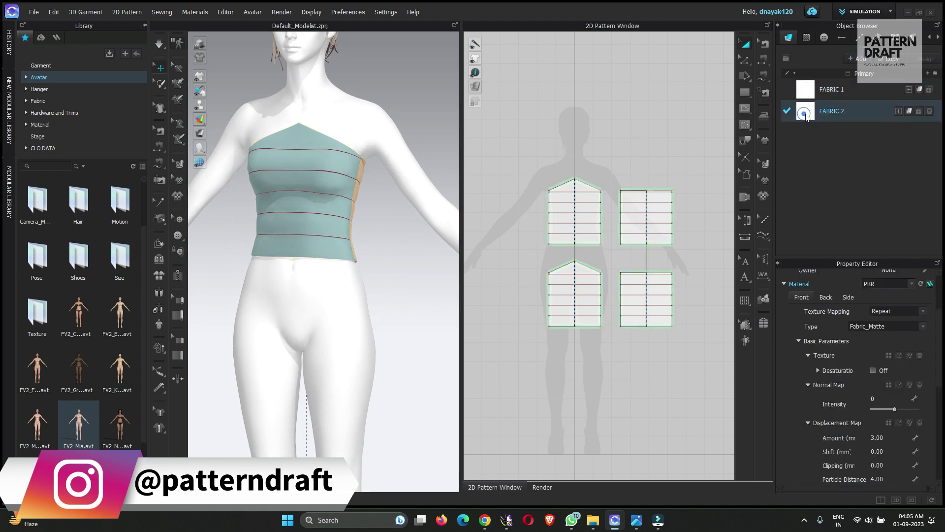
left_click(806, 115)
scroll(927, 455, "down", 3)
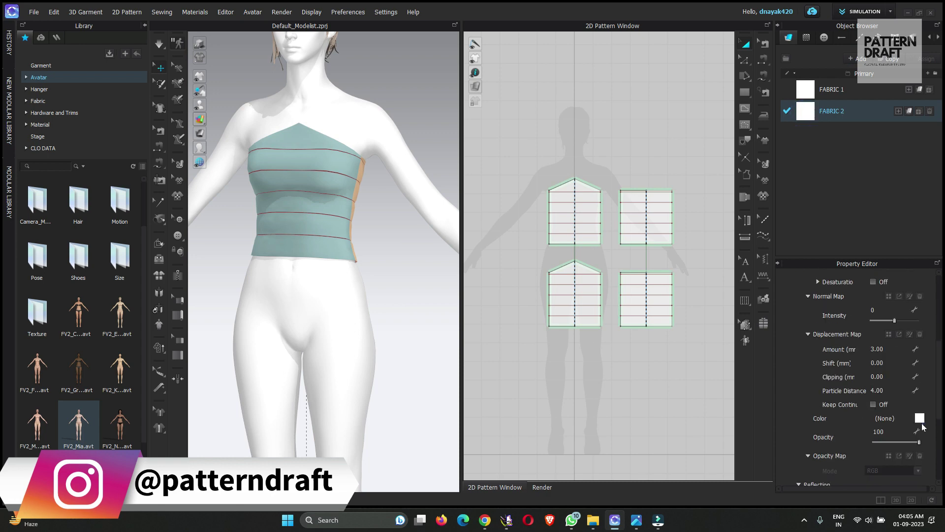
left_click(920, 419)
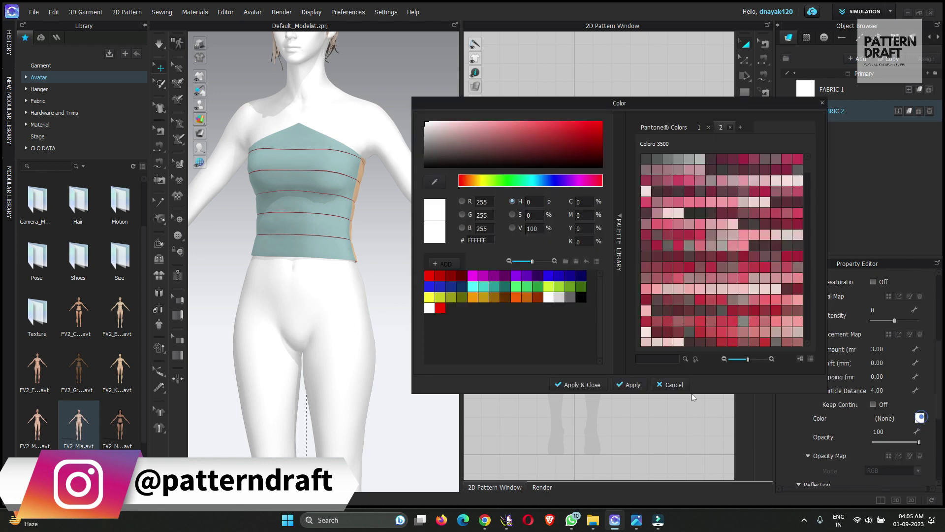
left_click(436, 276)
left_click(579, 385)
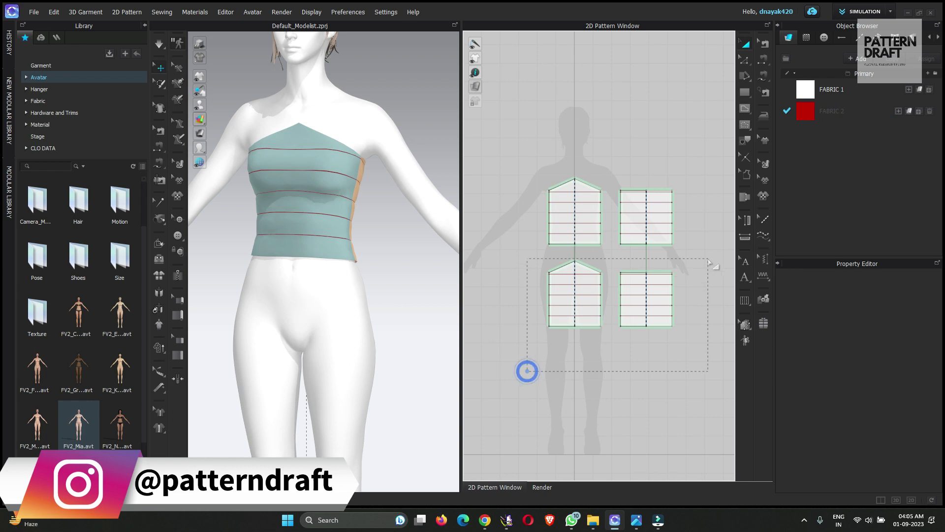
left_click_drag(696, 258, 523, 372)
left_click(910, 111)
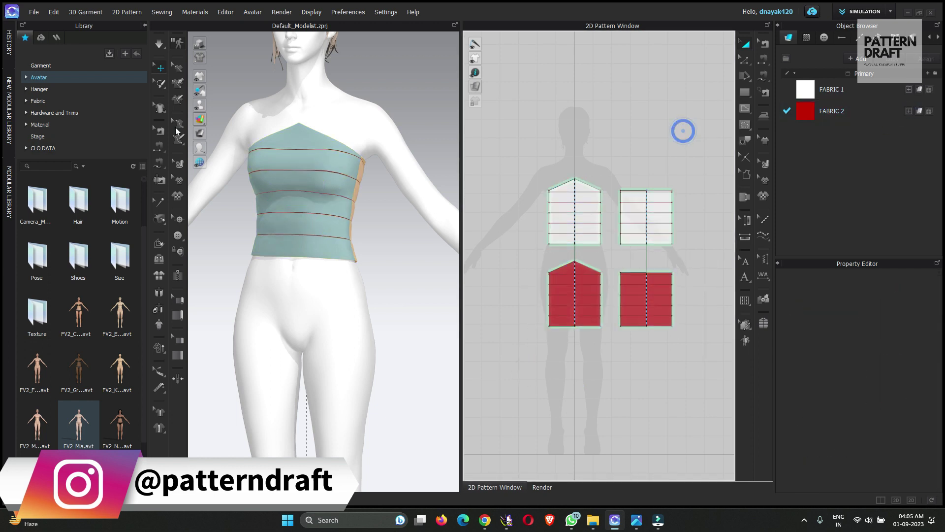
Display the 3D garment in plain white, select the lower-left red piece, and orbit to a three-quarter view.
left_click(283, 119)
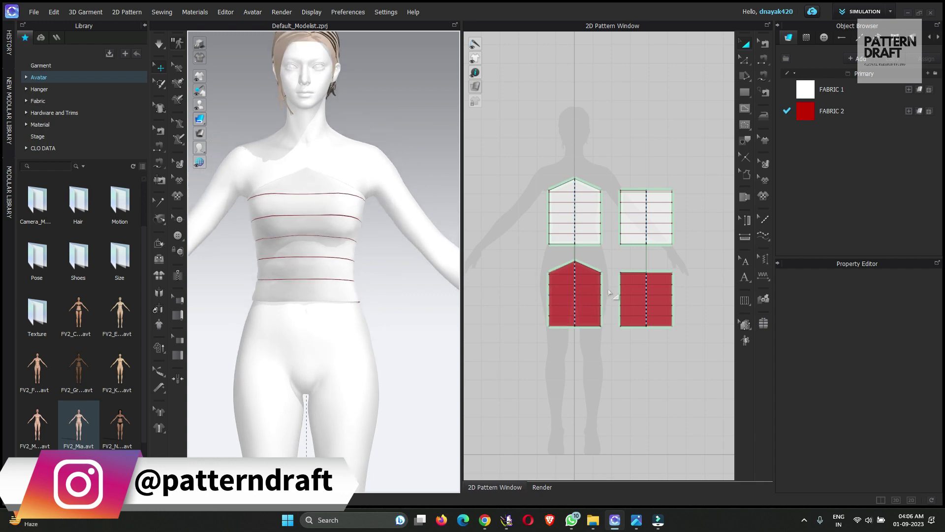
scroll(586, 280, "up", 3)
scroll(586, 279, "up", 2)
right_click_drag(352, 280, 310, 274)
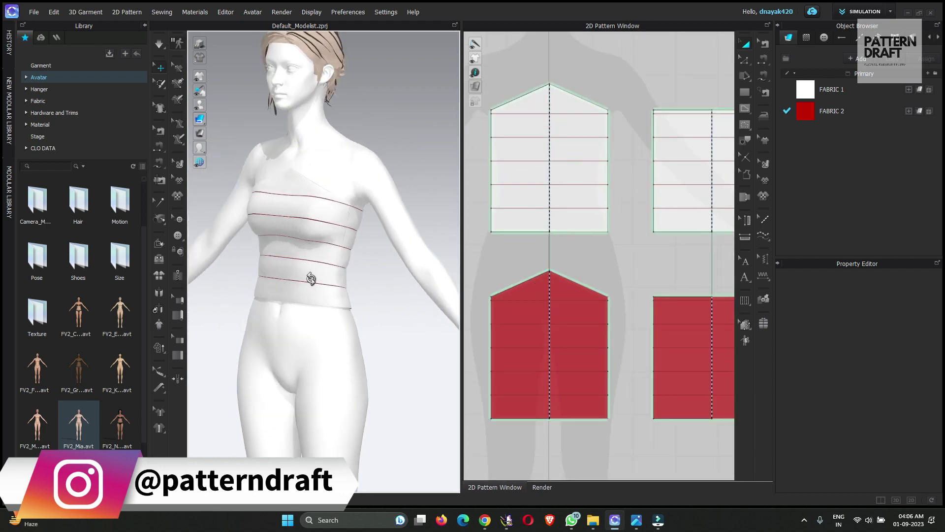
left_click(573, 287)
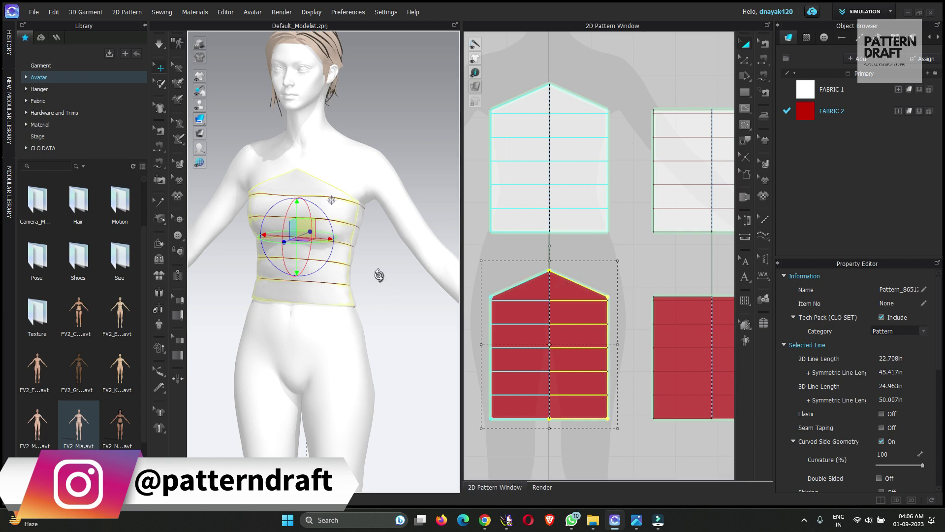
mouse_move(380, 274)
right_mouse_down()
mouse_move(362, 274)
mouse_move(362, 295)
mouse_move(371, 296)
right_mouse_up()
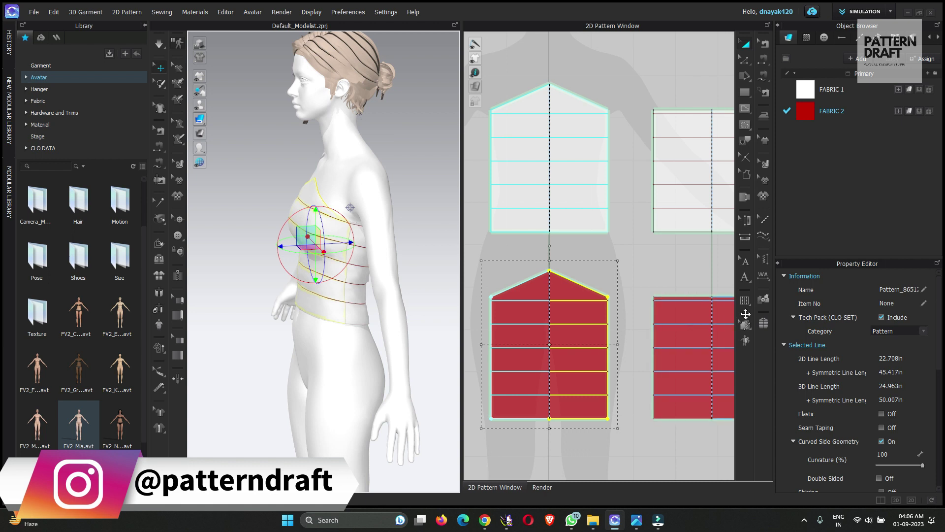
Draw a layer-order arrow from the lower red piece to the upper white piece, then simulate.
left_click(763, 299)
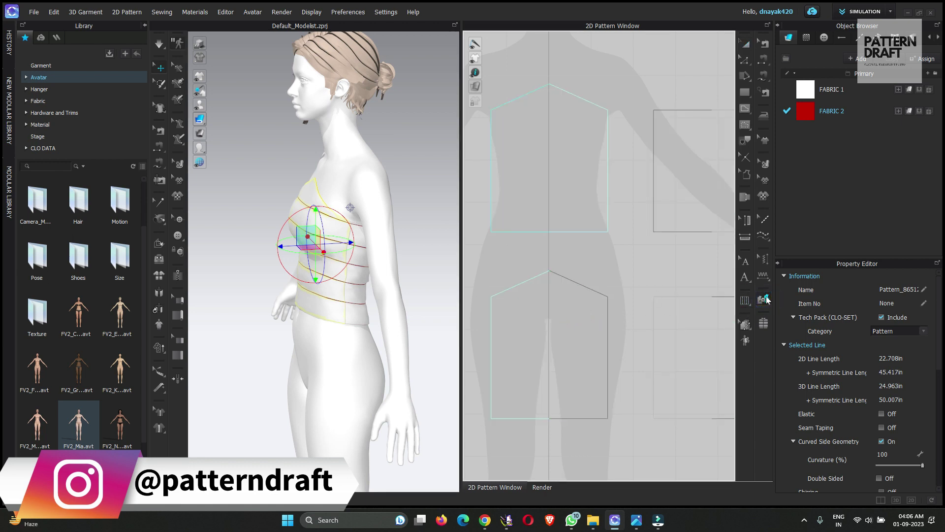
left_click_drag(550, 345, 550, 160)
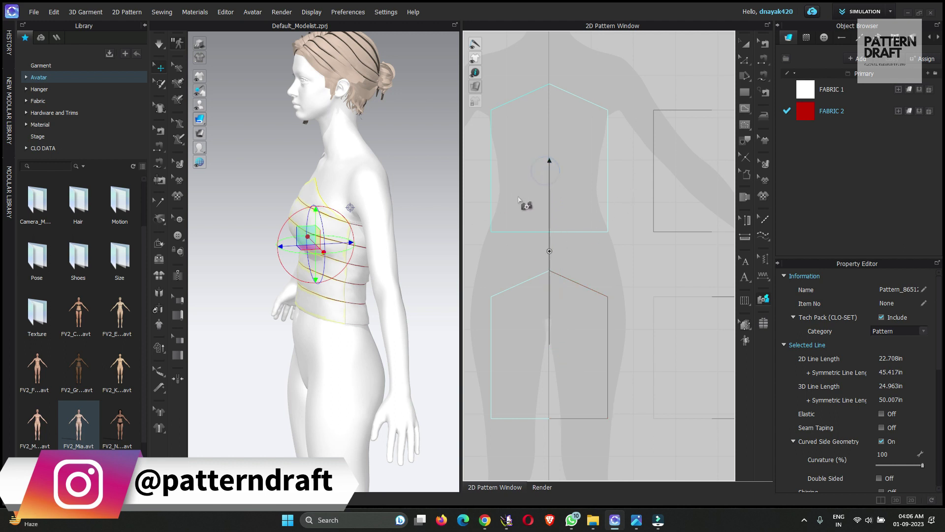
right_click_drag(345, 269, 404, 273)
scroll(556, 247, "up", 3)
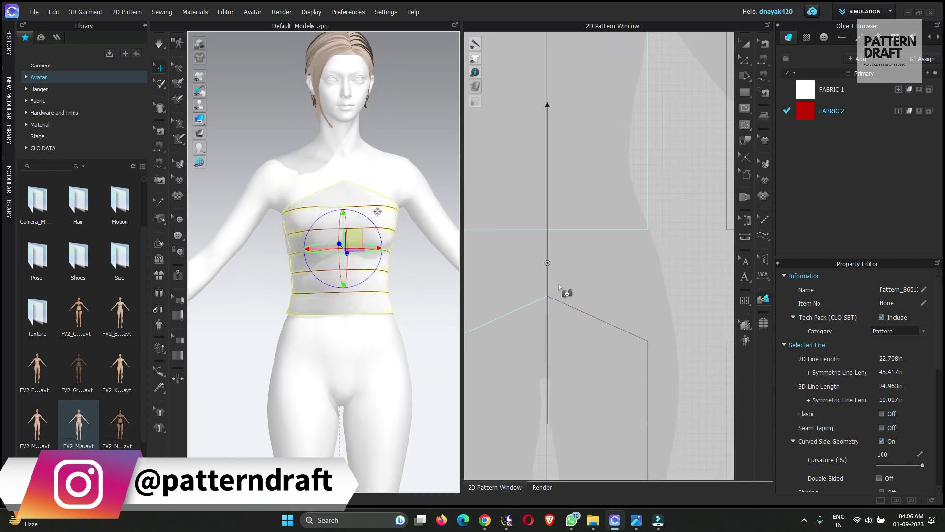
scroll(537, 276, "up", 3)
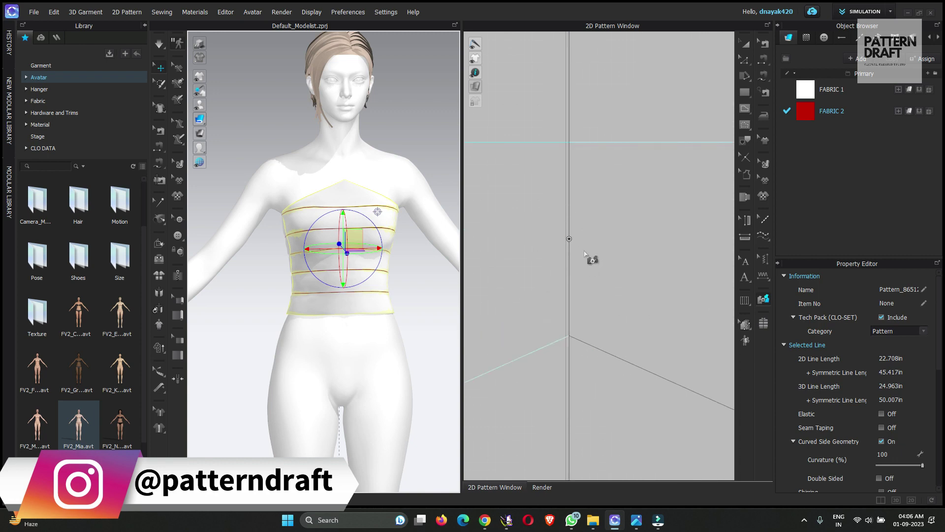
left_click(570, 239)
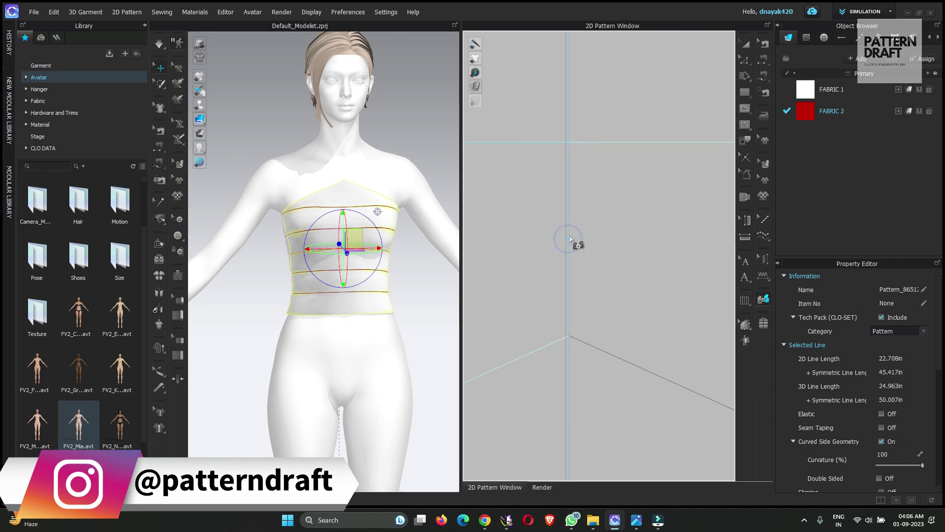
right_click_drag(400, 291, 443, 286)
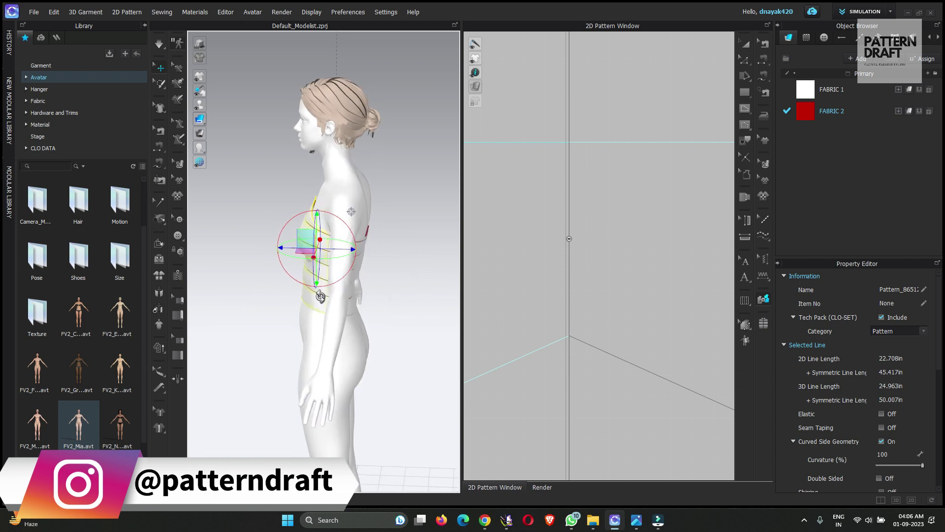
left_click(569, 240)
left_click(569, 240)
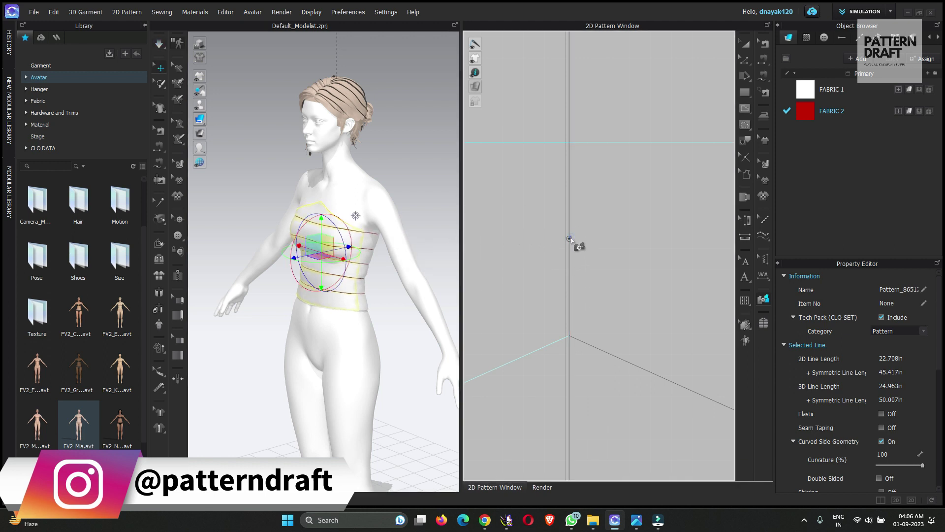
key("space")
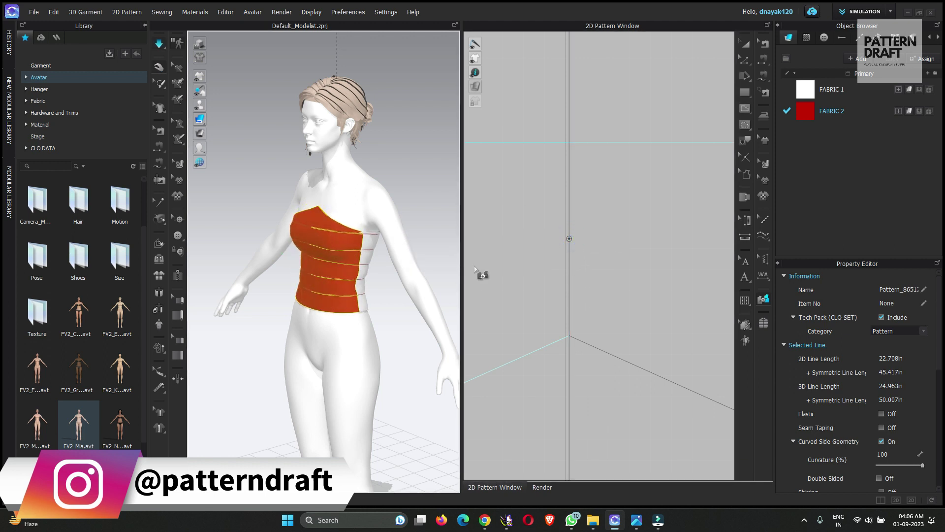
Stop the simulation, deselect, and orbit around to inspect the red top's side and back.
key("space")
mouse_move(416, 253)
right_mouse_down()
mouse_move(412, 188)
mouse_move(359, 227)
right_mouse_up()
left_click(415, 192)
scroll(569, 264, "down", 3)
scroll(576, 253, "down", 5)
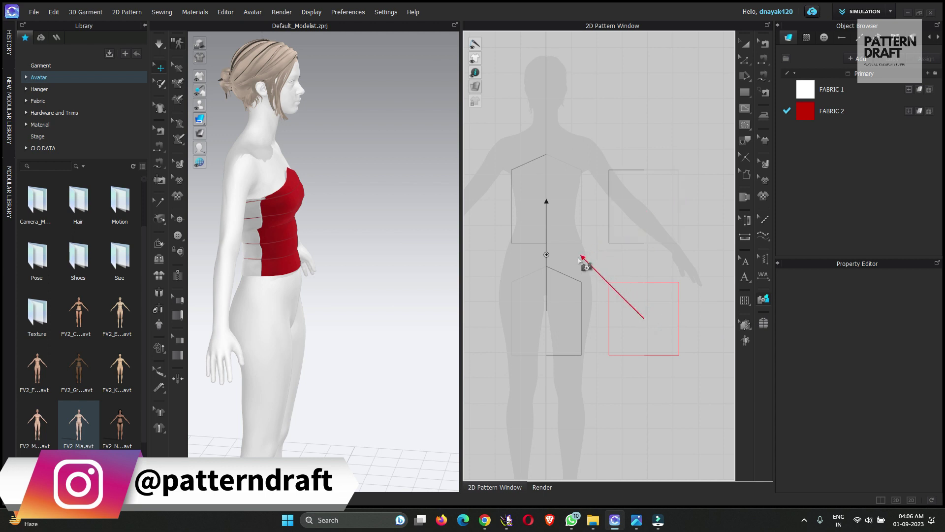
mouse_move(366, 265)
right_mouse_down()
mouse_move(423, 295)
mouse_move(275, 290)
right_mouse_up()
scroll(429, 302, "up", 3)
scroll(559, 312, "up", 5)
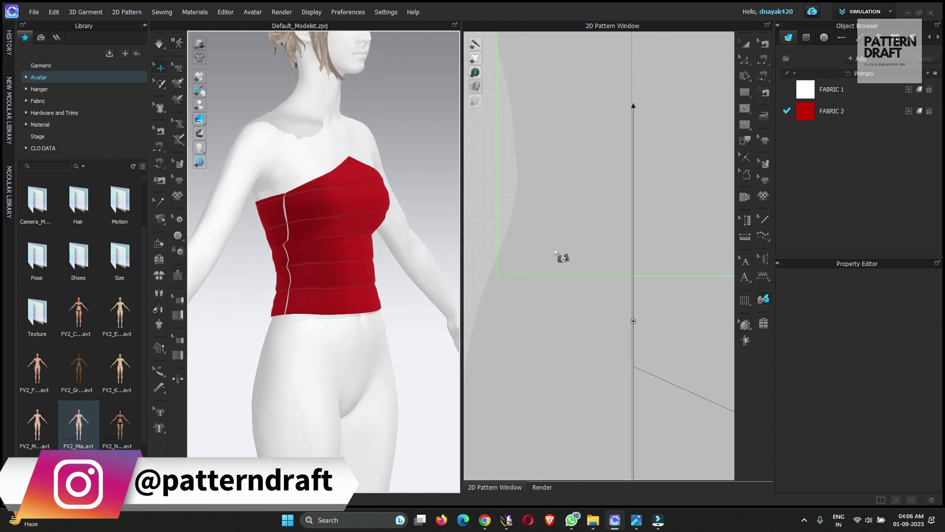
scroll(633, 323, "down", 5)
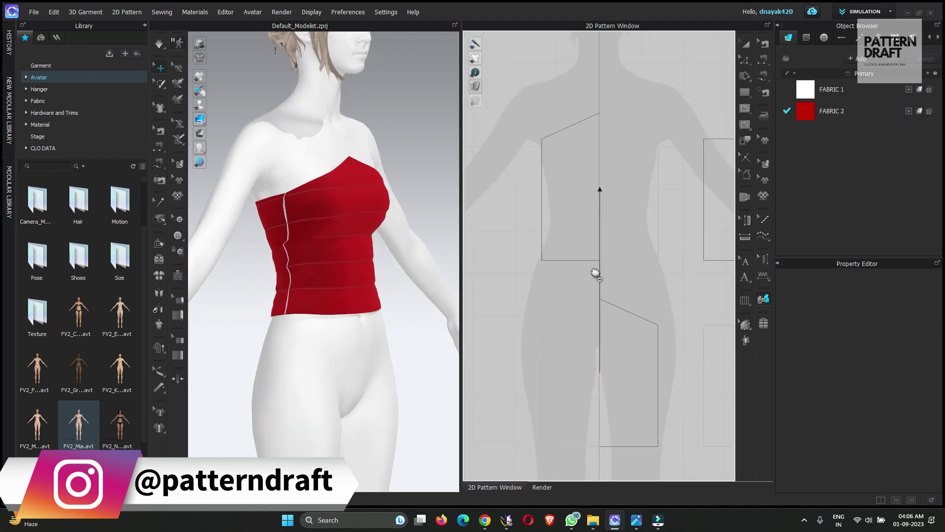
scroll(576, 264, "up", 5)
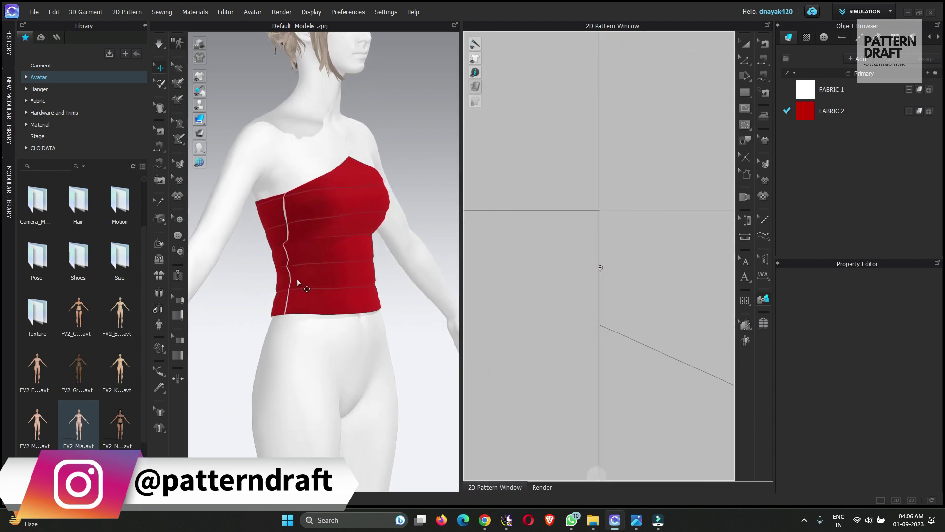
right_click_drag(297, 282, 399, 253)
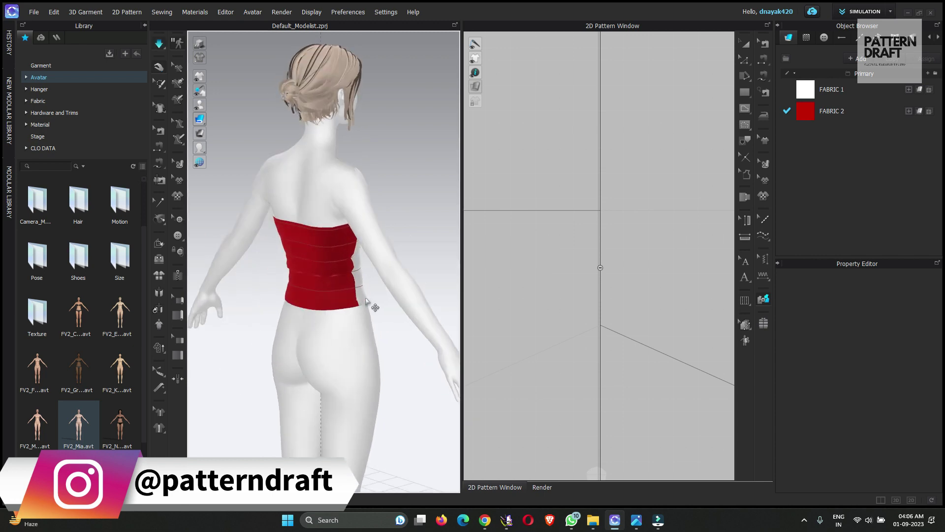
Orbit and zoom onto the front torso to confirm the white outer layer with red stripe lines.
right_click_drag(365, 301, 295, 315)
scroll(320, 319, "up", 5)
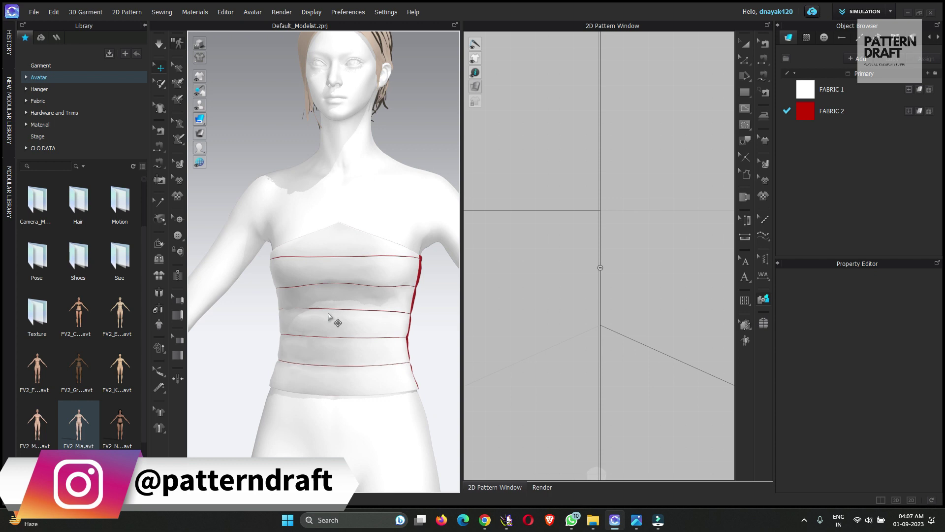
mouse_move(331, 319)
right_mouse_down()
mouse_move(363, 291)
mouse_move(396, 234)
mouse_move(331, 237)
right_mouse_up()
scroll(372, 302, "up", 2)
scroll(374, 310, "up", 2)
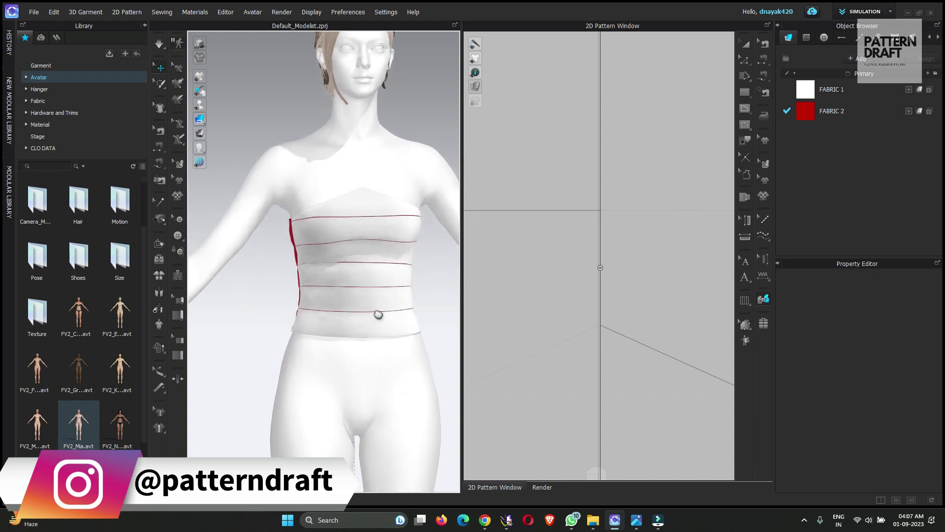